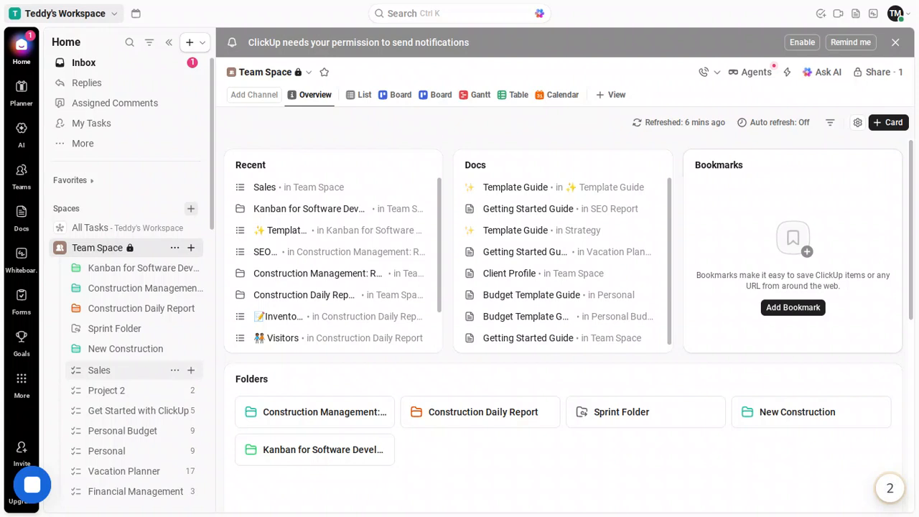
Step: Add a task named Productivity to the Sales list and set its status to TO DO
left_click(105, 371)
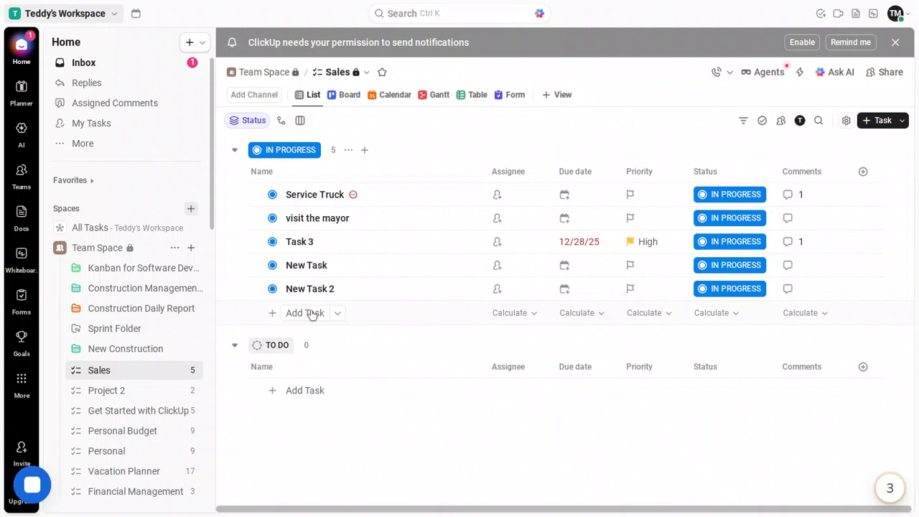
left_click(312, 314)
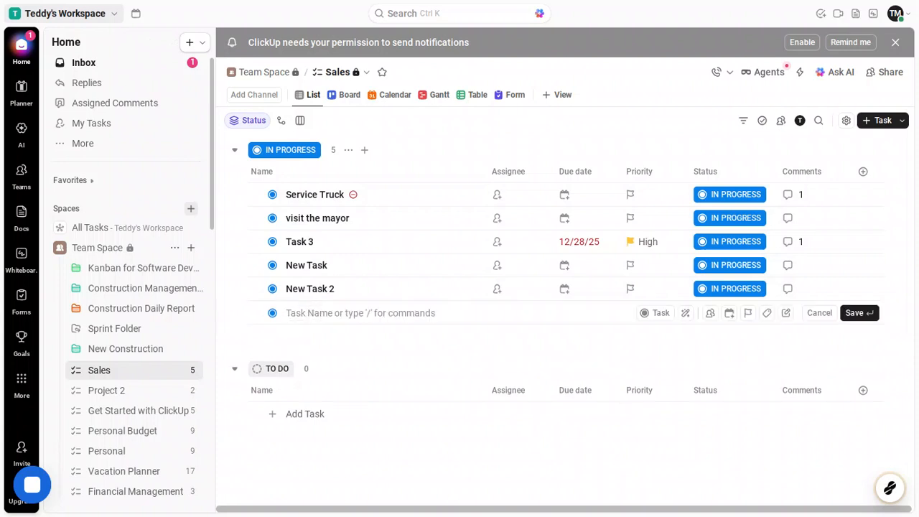
type("P")
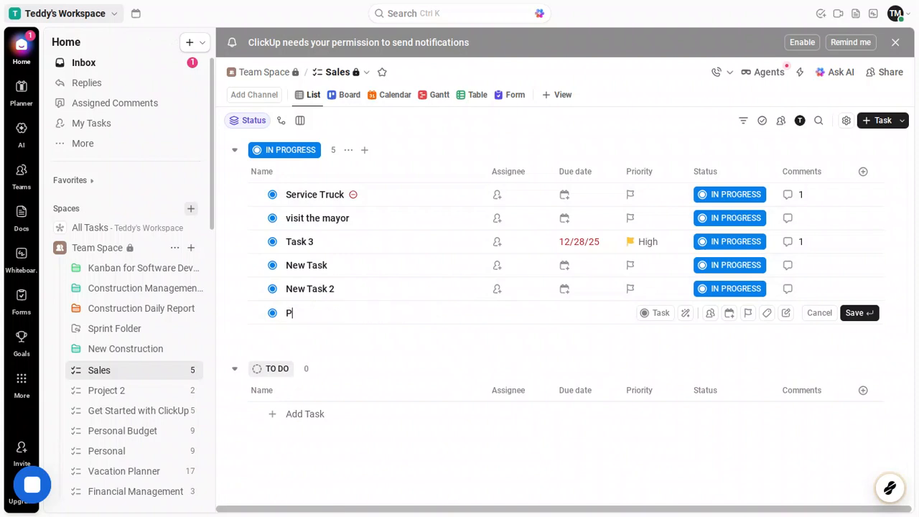
type("roductivity")
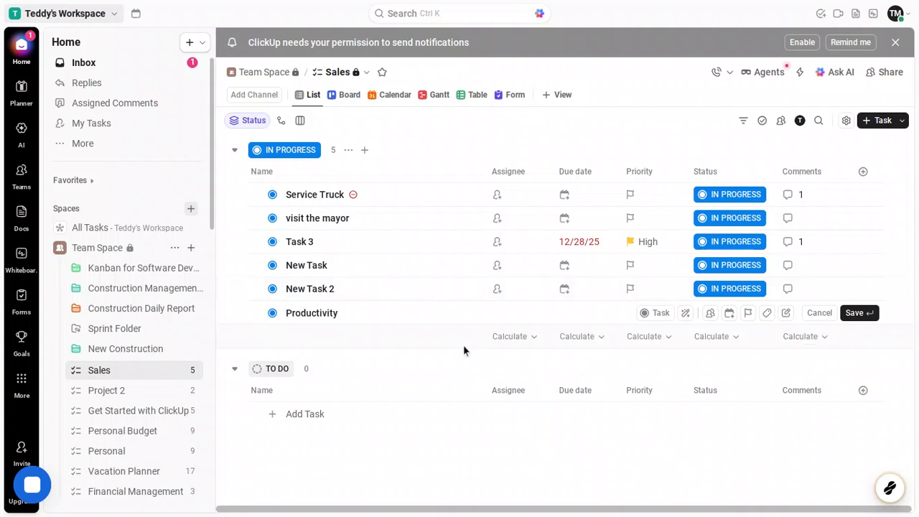
left_click(860, 313)
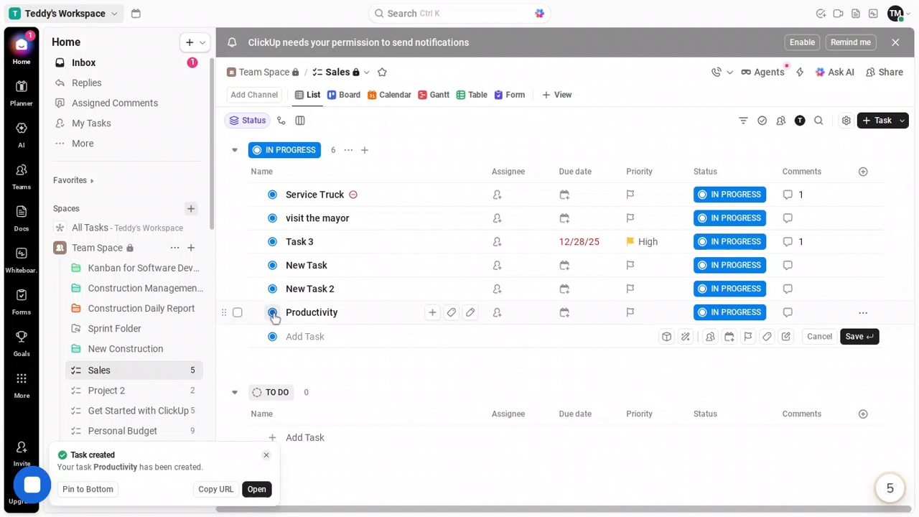
left_click(272, 313)
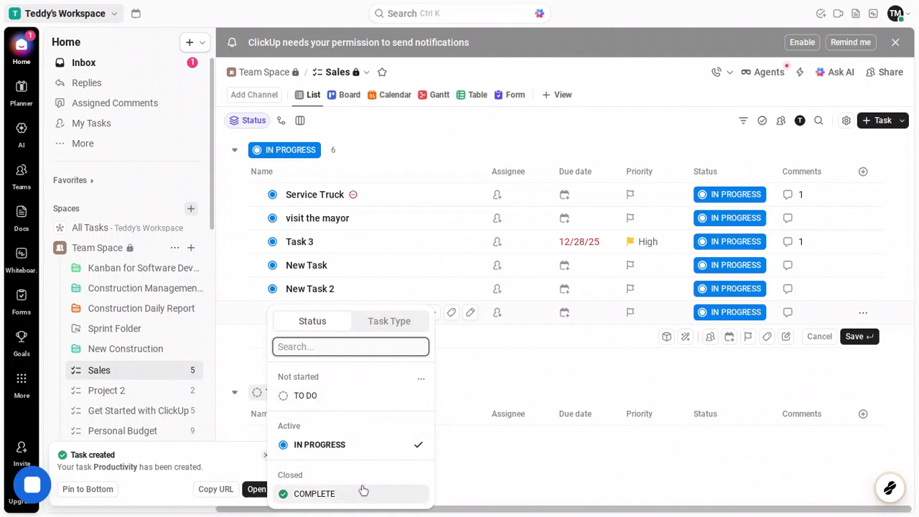
left_click(366, 400)
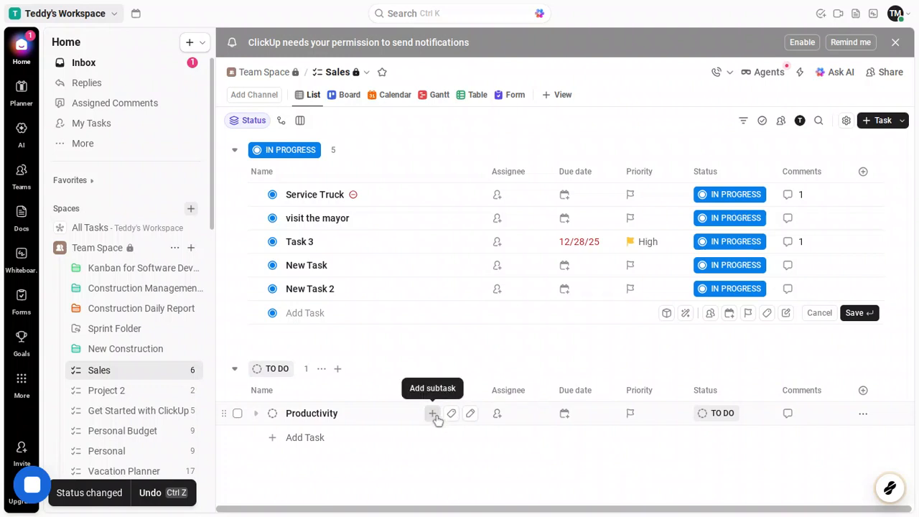
left_click(434, 414)
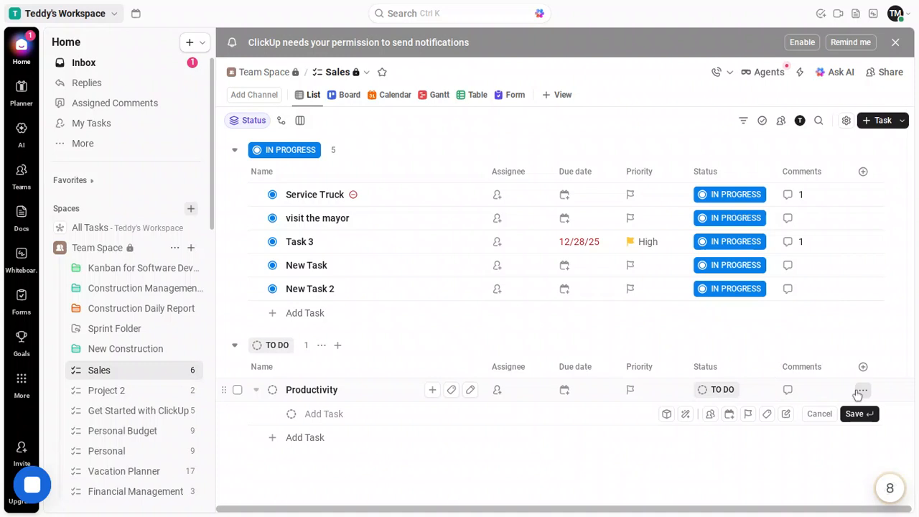
left_click(862, 391)
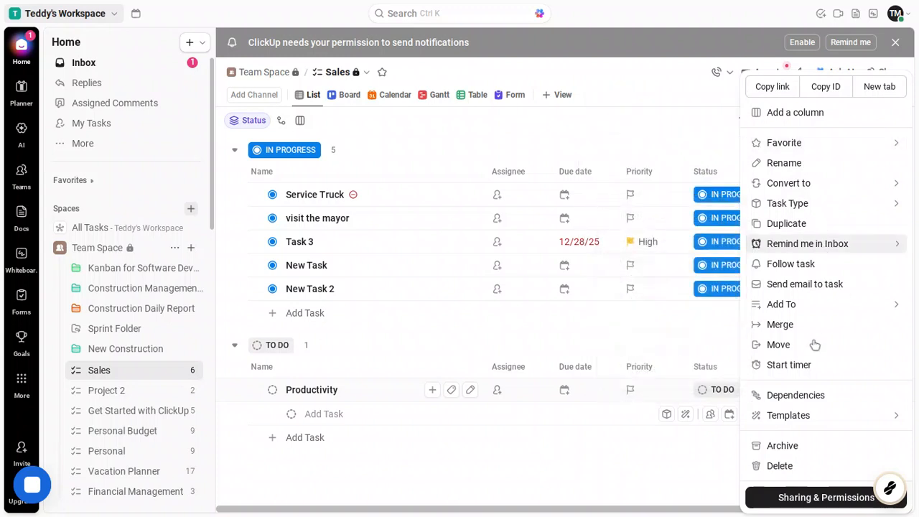
mouse_move(860, 244)
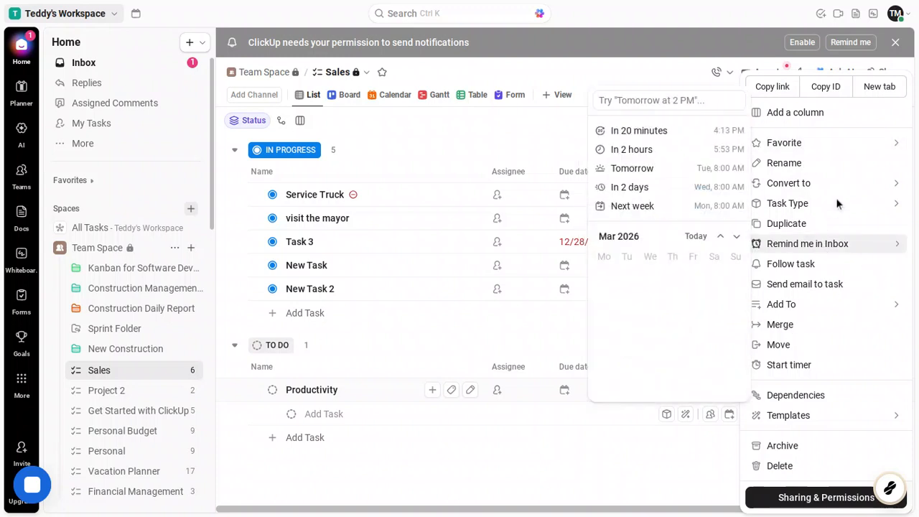
mouse_move(796, 144)
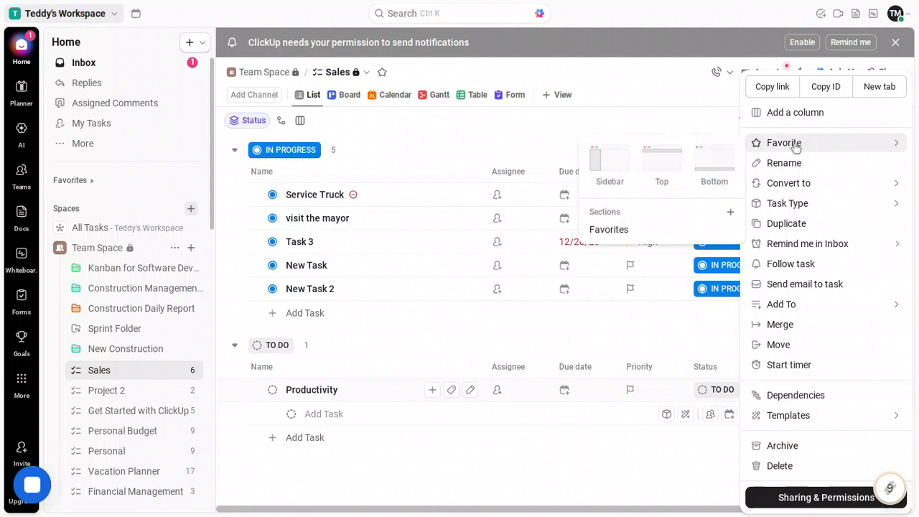
left_click(796, 148)
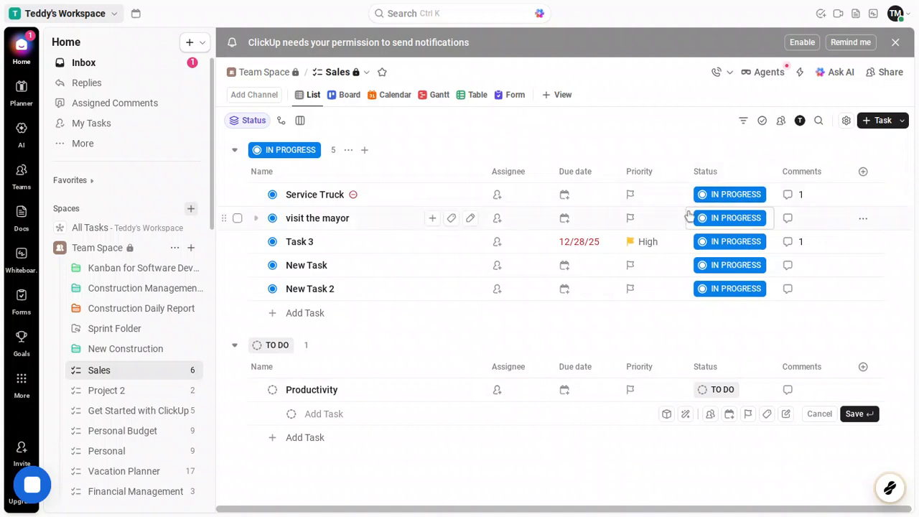
left_click(499, 392)
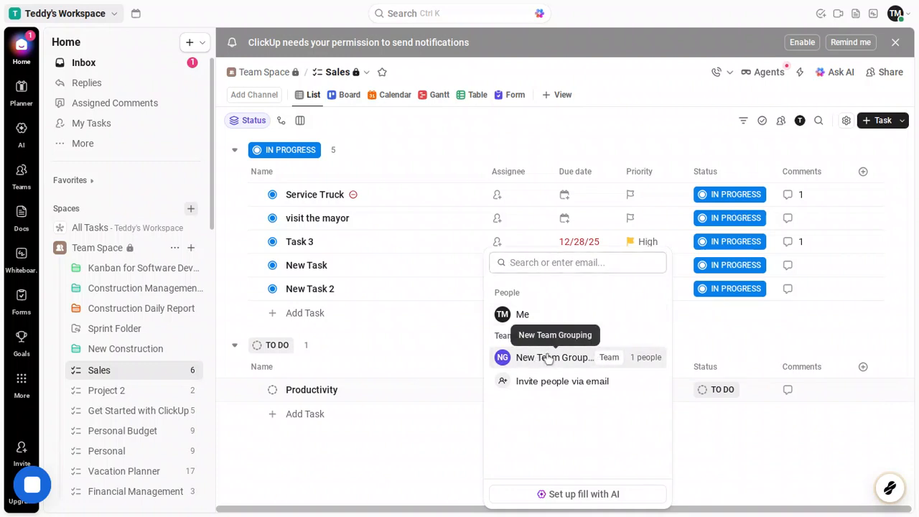
key("Escape")
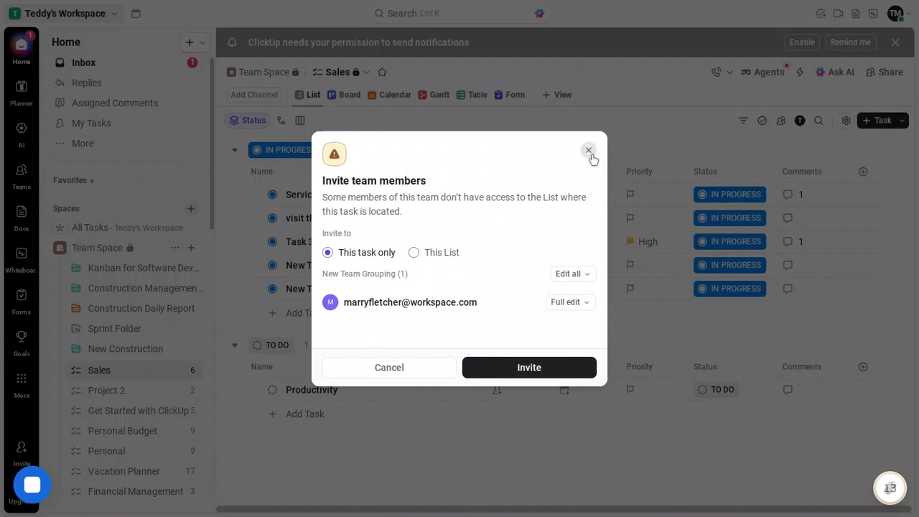
left_click(630, 346)
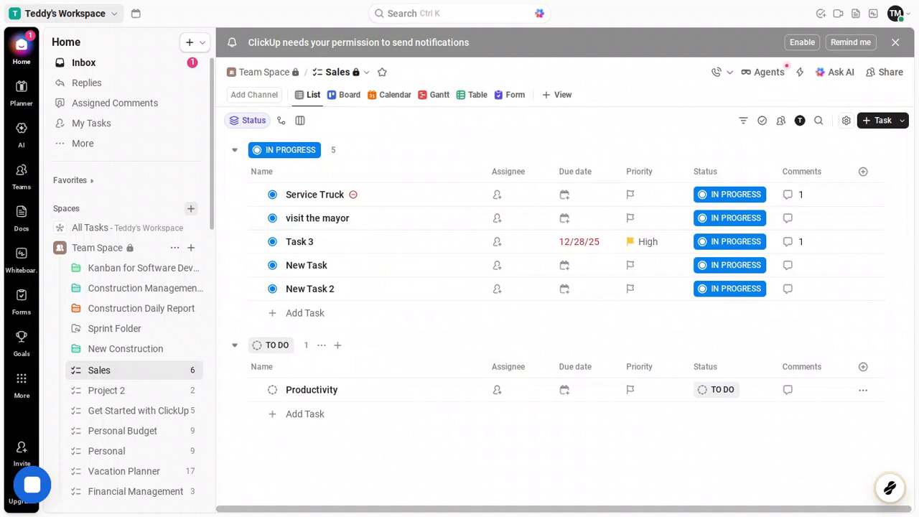
Step: Set the Productivity task's due date to this weekend
left_click(572, 392)
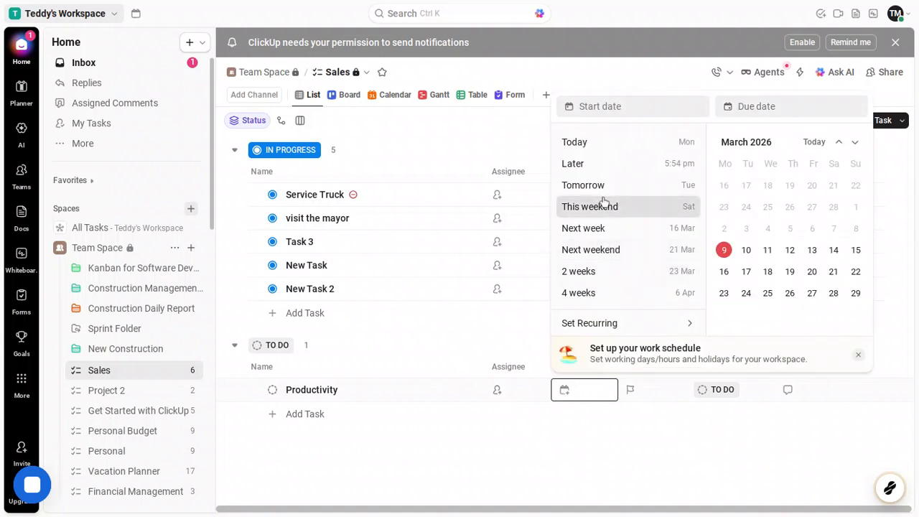
left_click(603, 202)
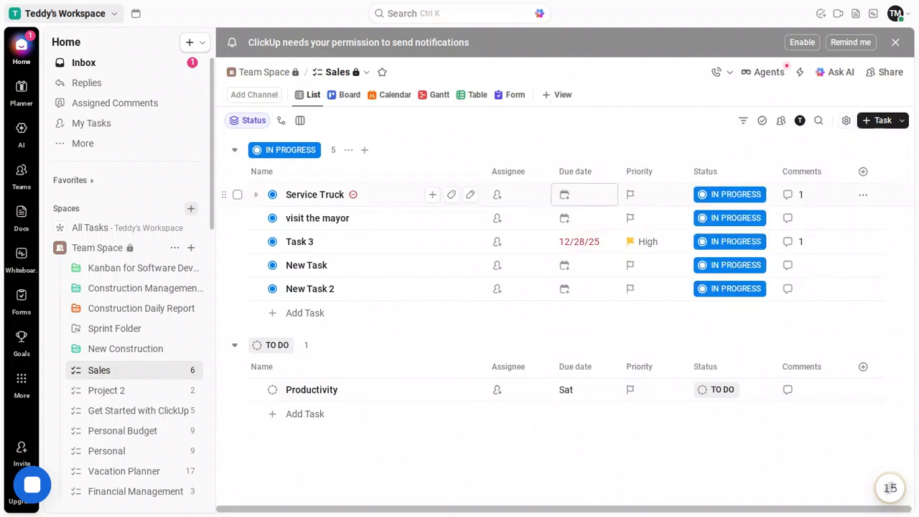
Step: Set the Productivity task's start date to 3/19/26 at 6:00 pm
left_click(572, 397)
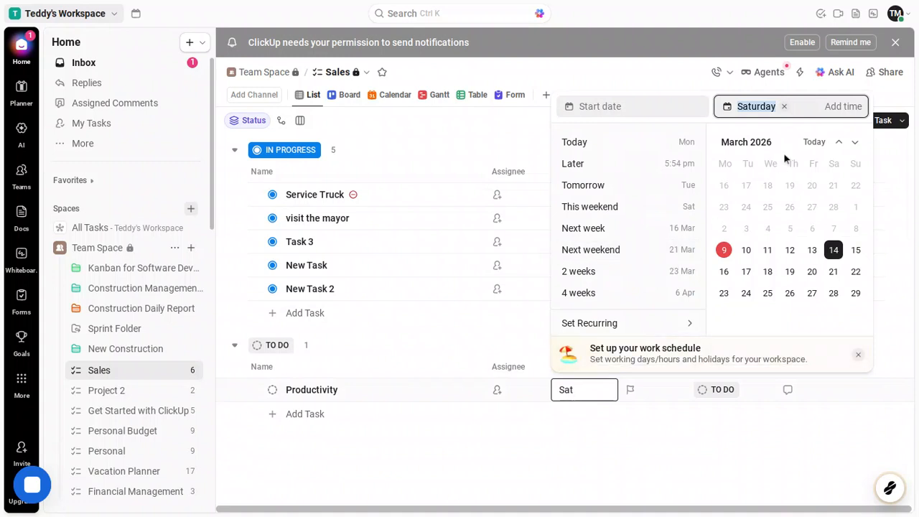
left_click(657, 113)
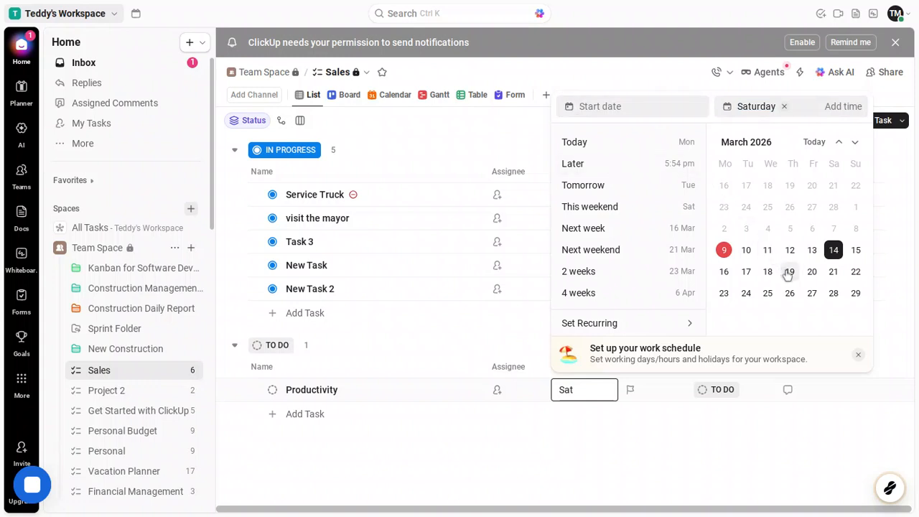
left_click(788, 273)
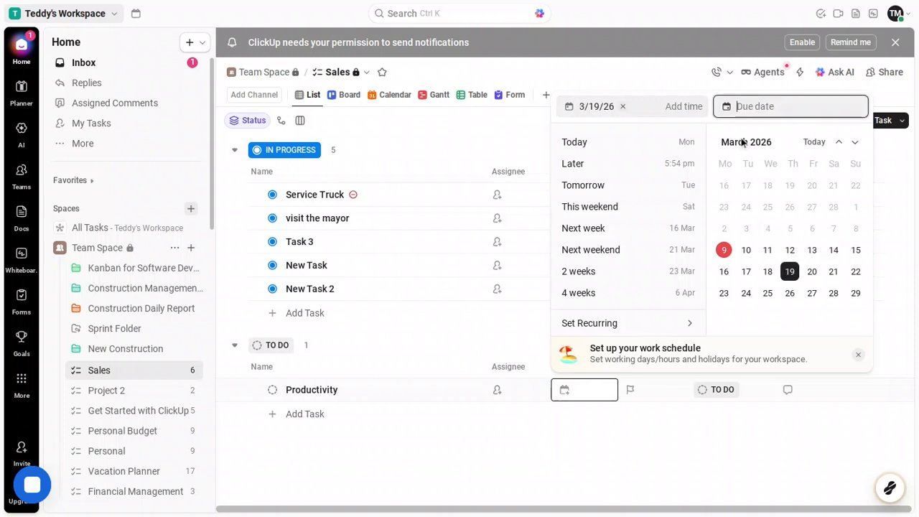
left_click(697, 109)
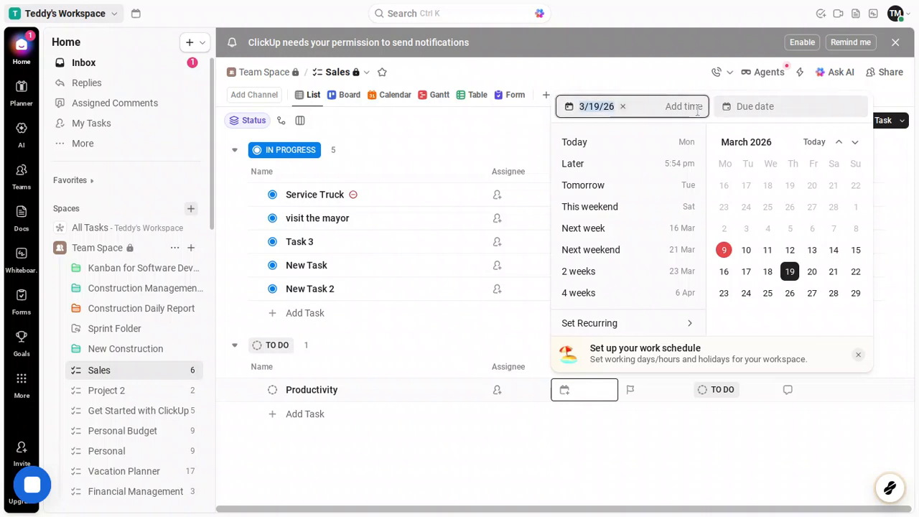
key("Tab")
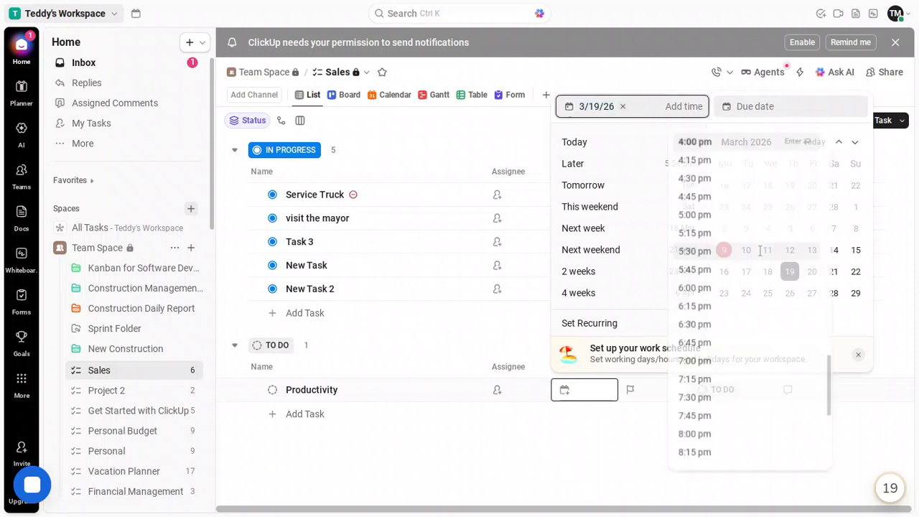
left_click(737, 289)
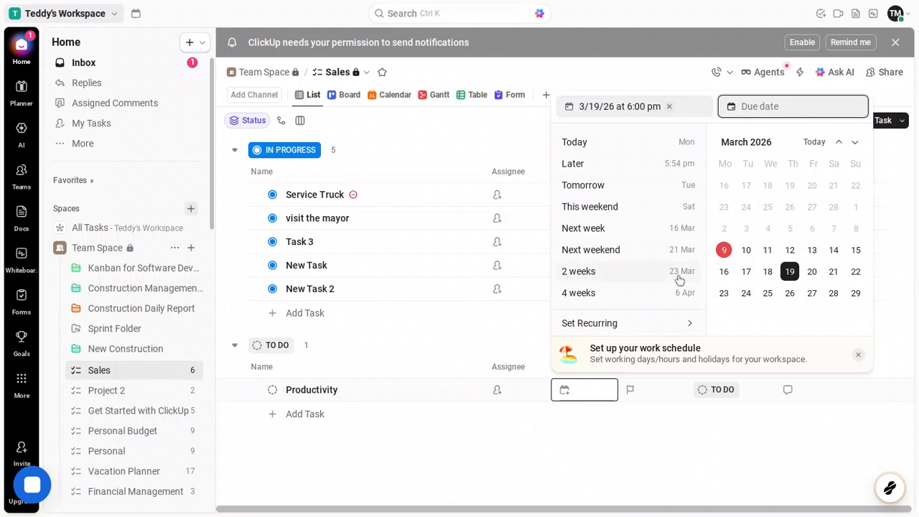
Step: Set the Productivity task's due date to 3/21/26 at 6:00 pm and its priority to Normal
left_click(644, 250)
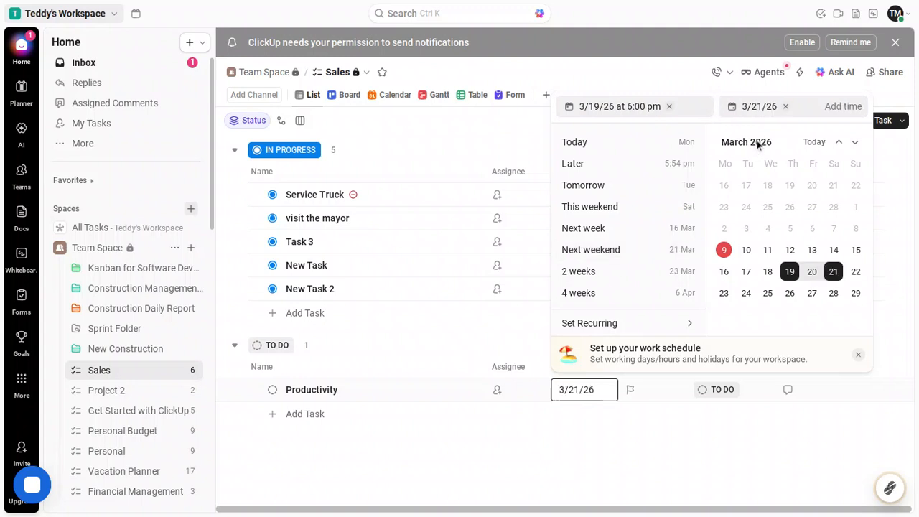
left_click(834, 106)
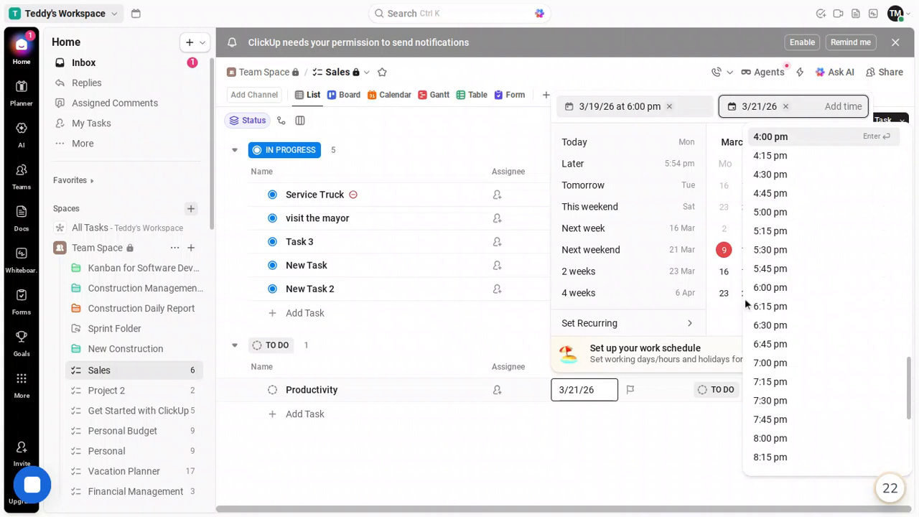
left_click(780, 291)
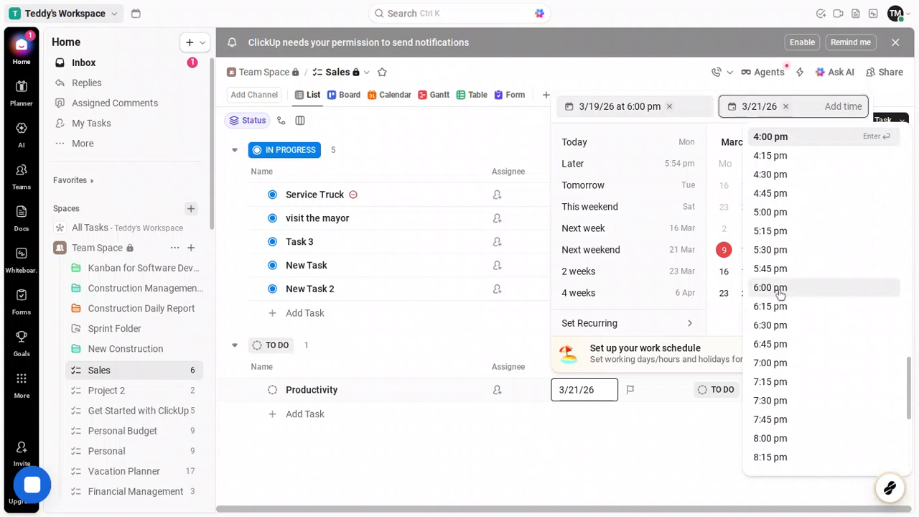
left_click(780, 288)
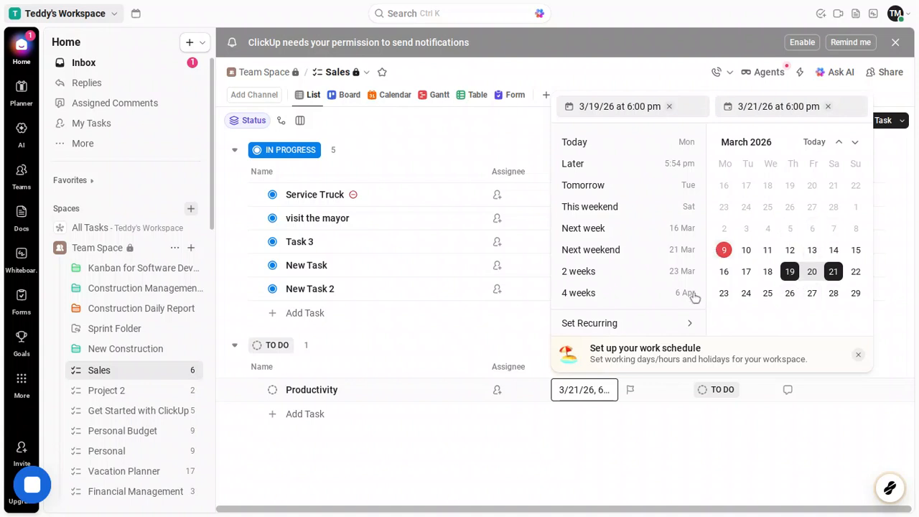
left_click(583, 392)
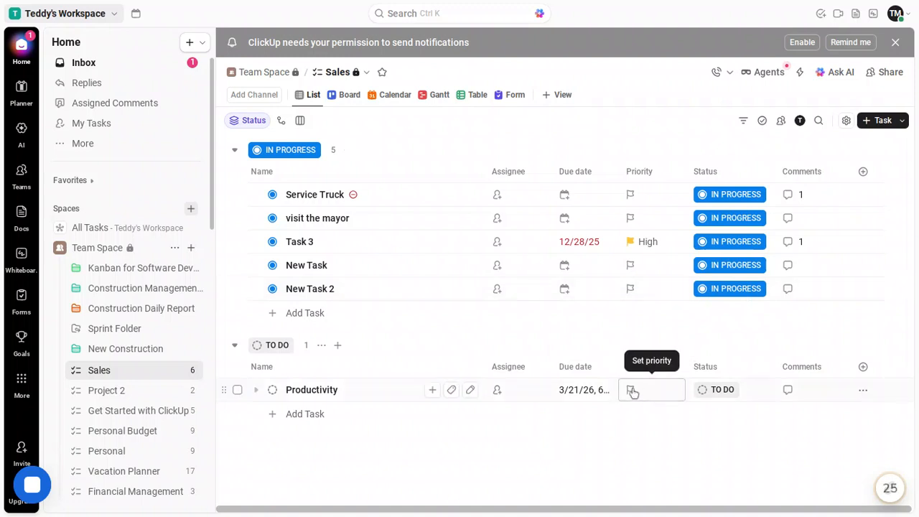
left_click(633, 392)
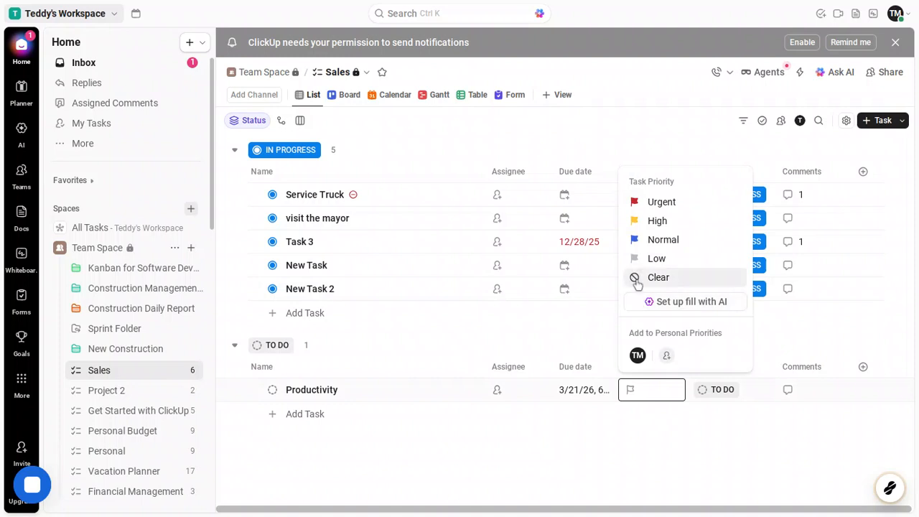
left_click(656, 242)
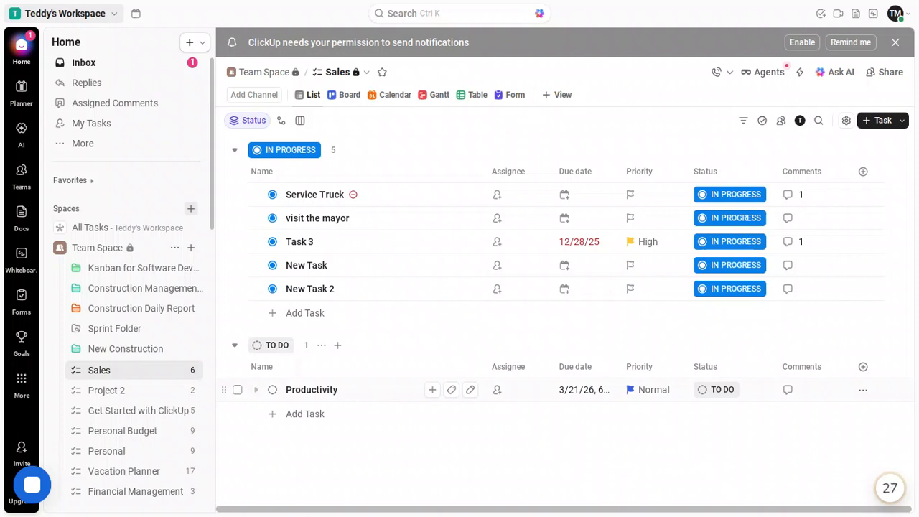
Step: Open the Productivity task's details and set its time estimate to 6 hours
left_click(365, 395)
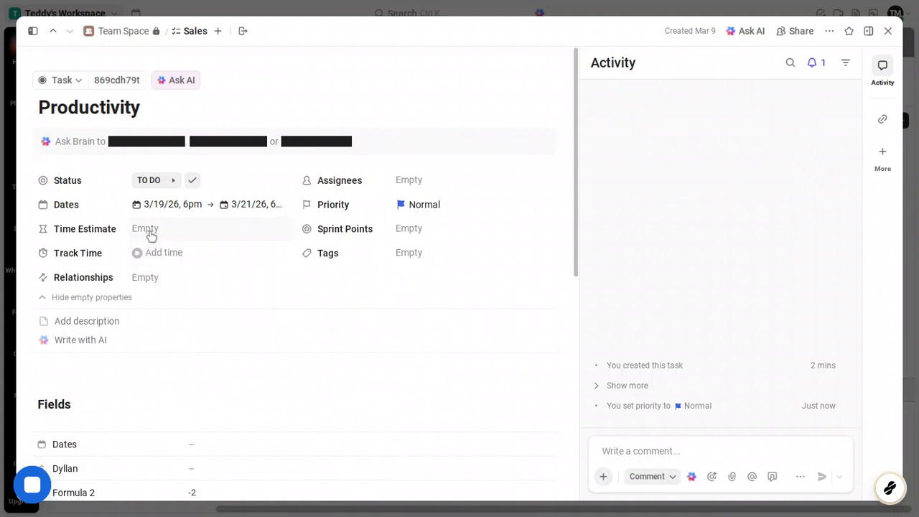
left_click(150, 234)
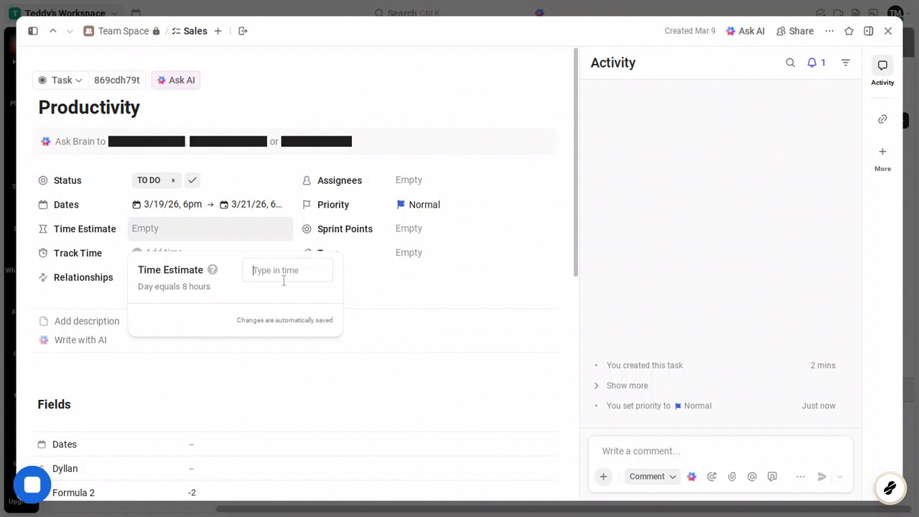
type("6")
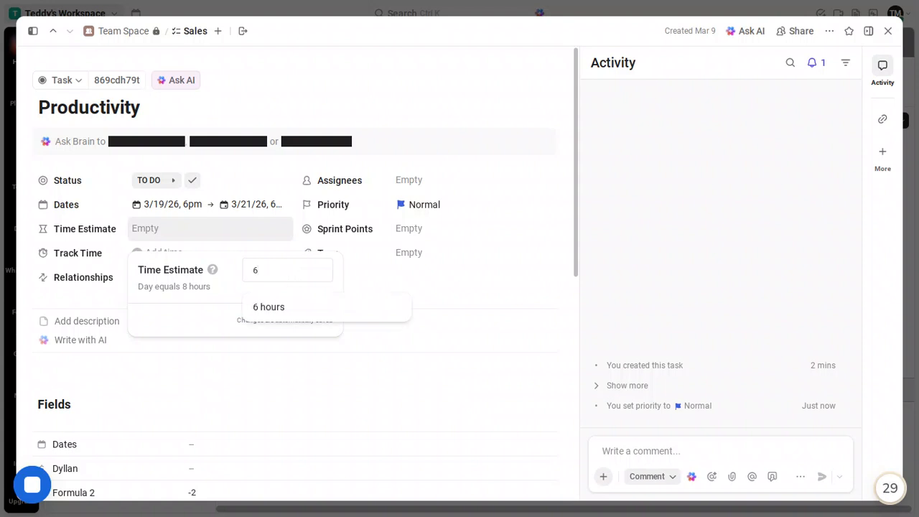
left_click(300, 306)
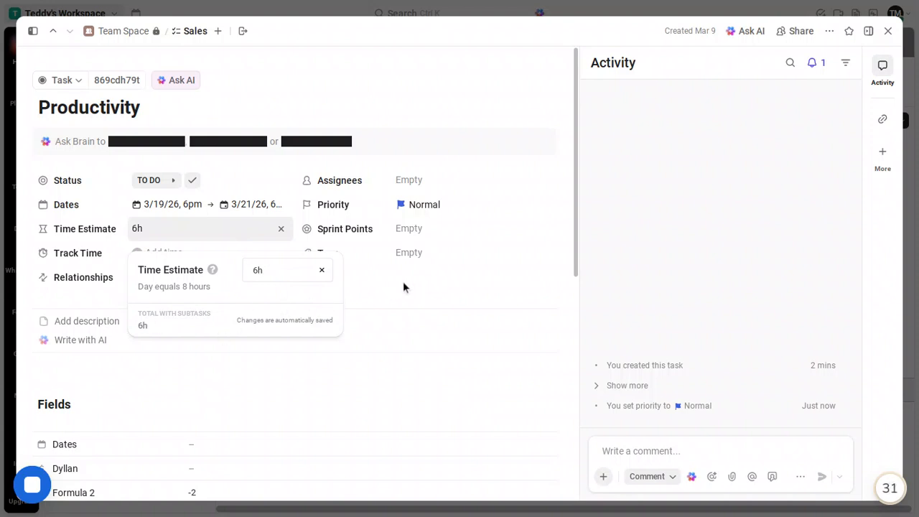
left_click(373, 256)
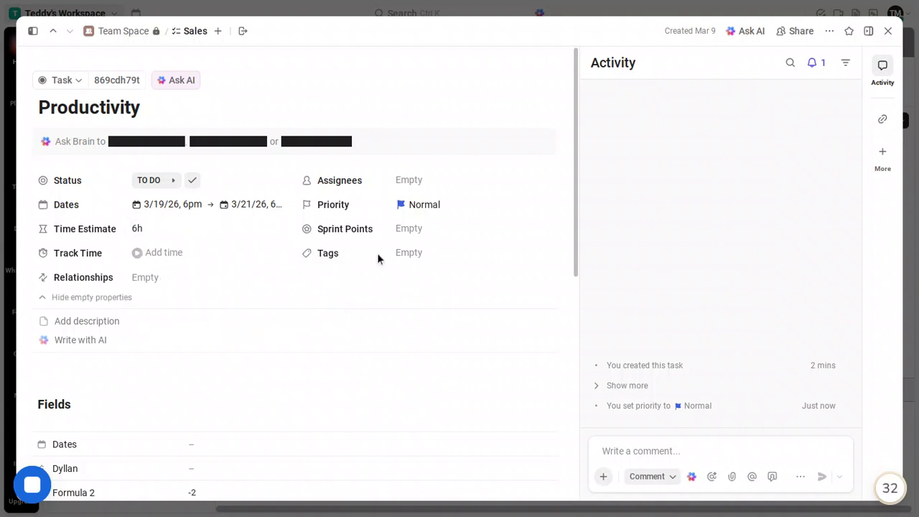